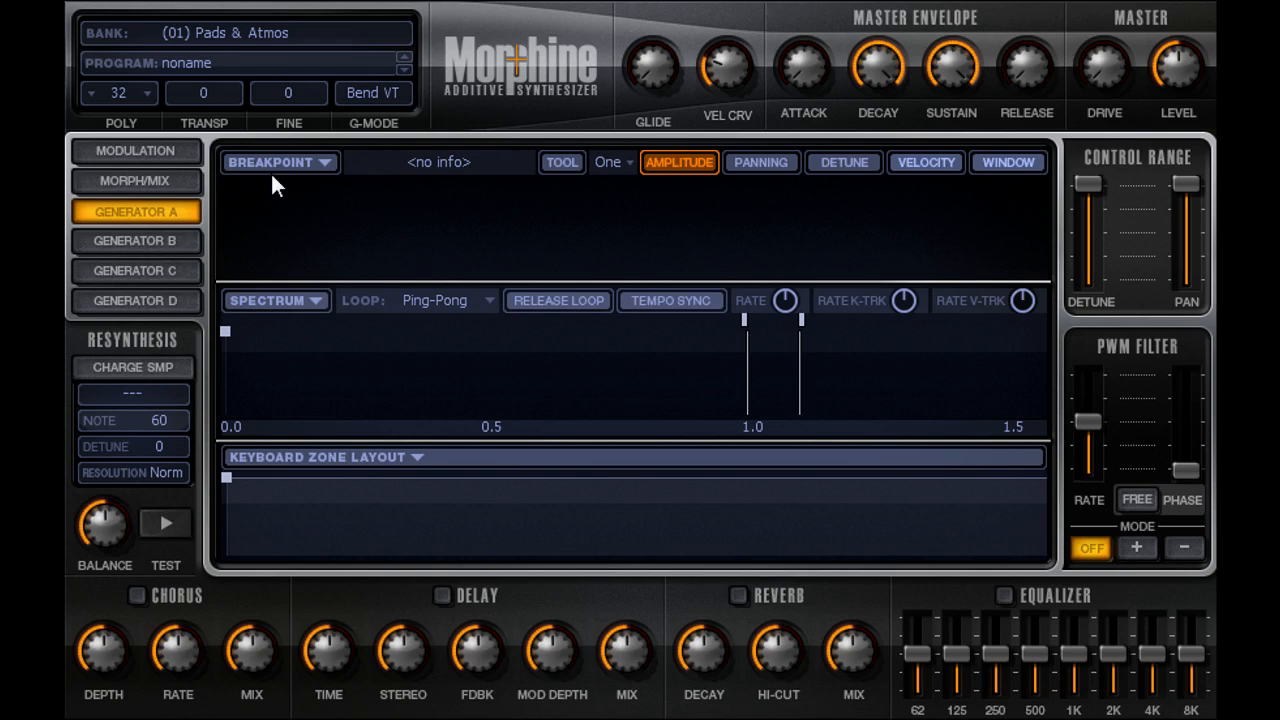
Step: Draw a rising and falling modulation envelope in EG 1 with seven added breakpoints, ending at about 1.36 s and 65 % level
left_click(184, 152)
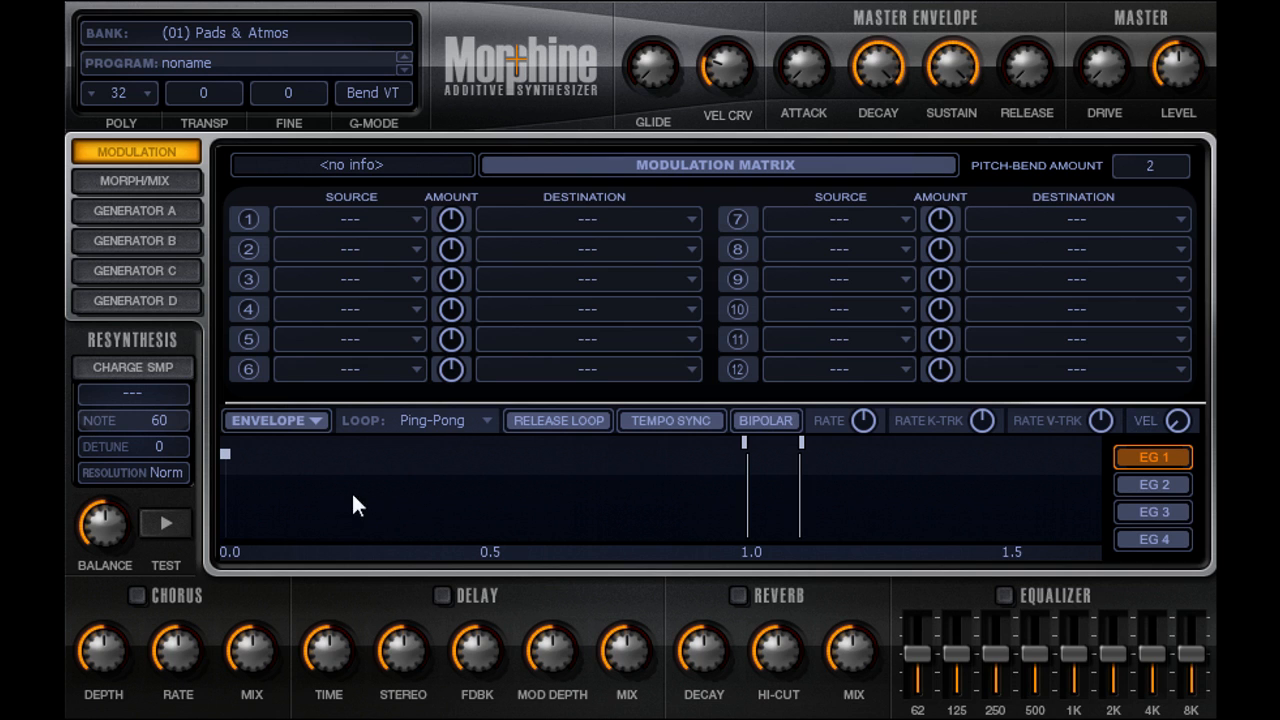
left_click(407, 454)
left_click(460, 474)
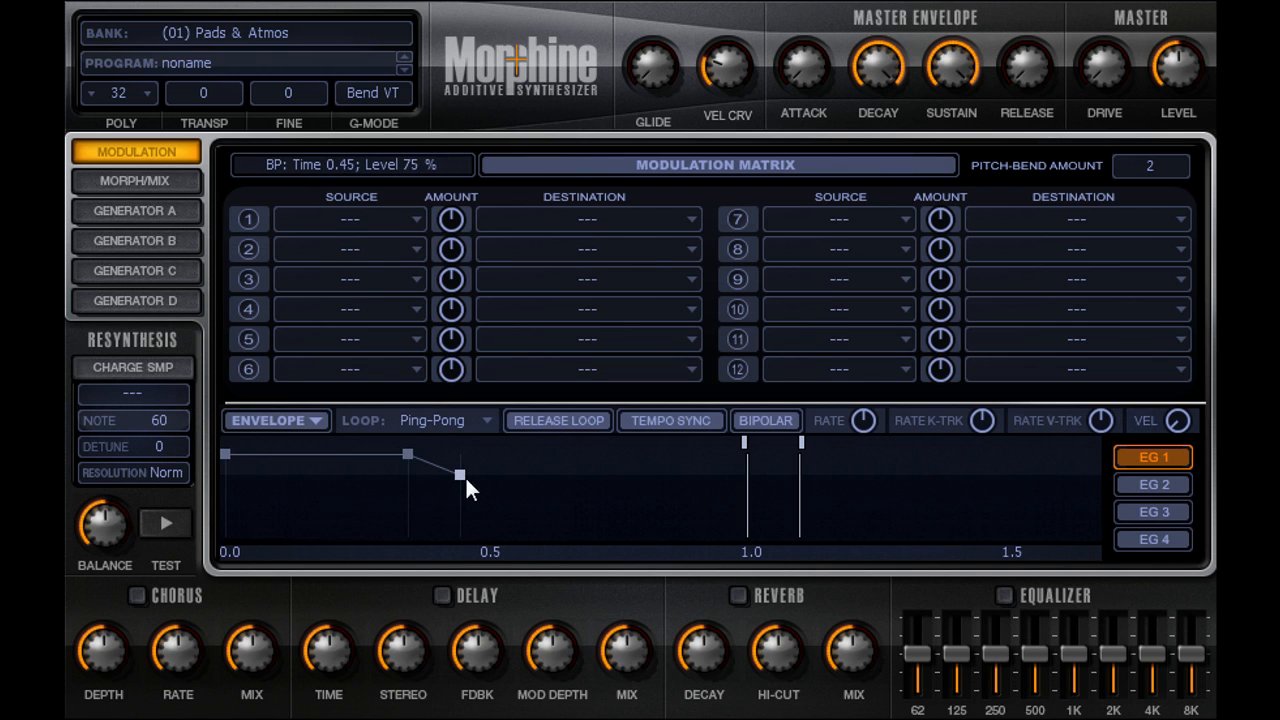
left_click(554, 454)
left_click(606, 492)
left_click(767, 483)
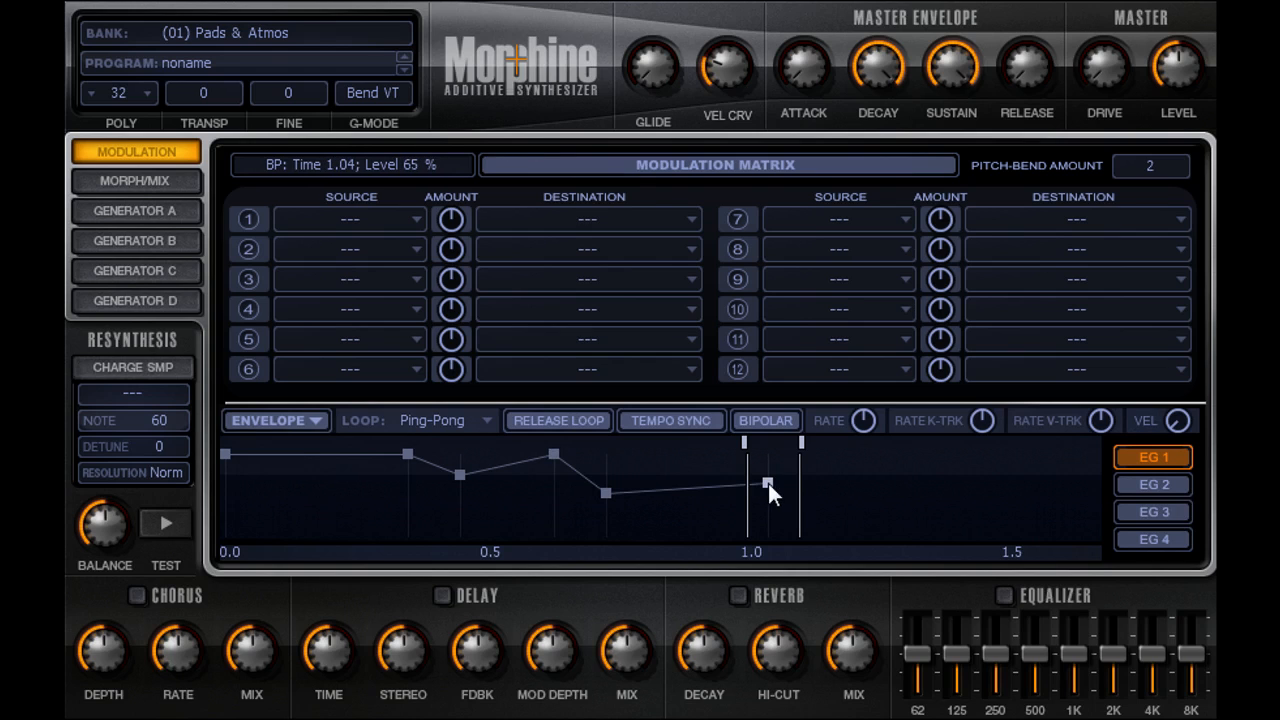
left_click(877, 463)
left_click(934, 483)
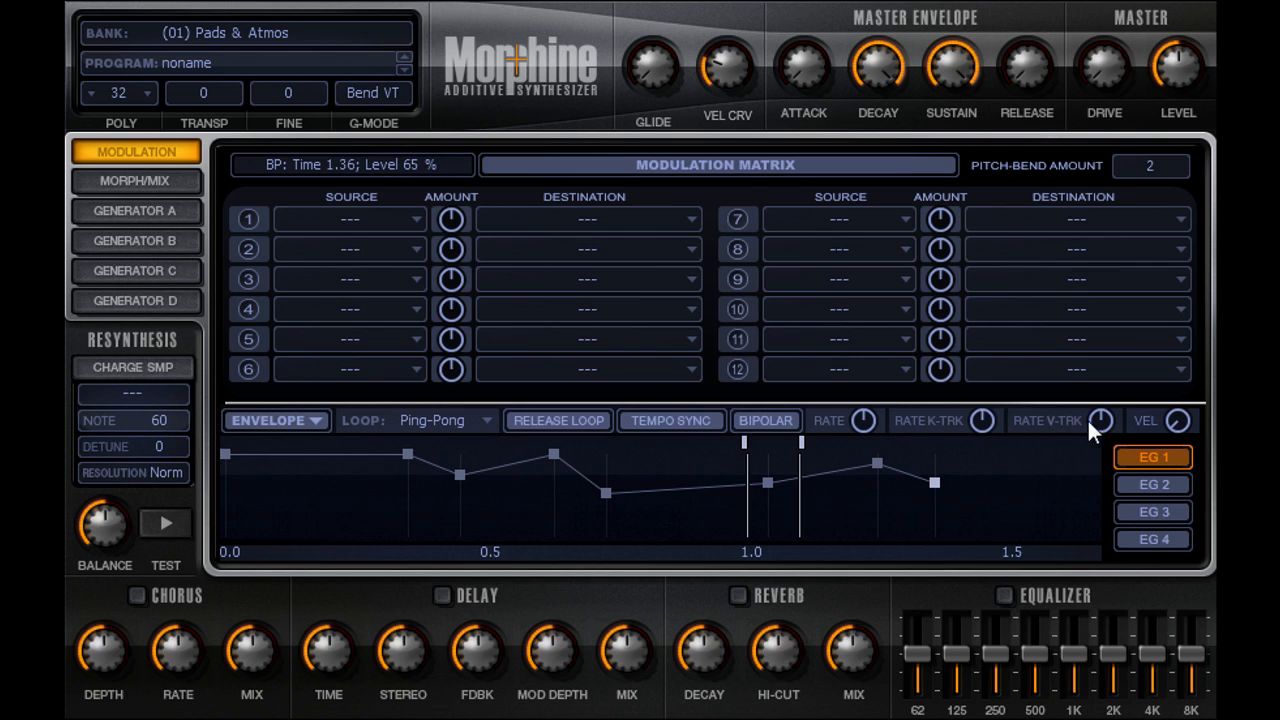
Step: Raise EG 1's Rate K-Trk slightly and set the envelope loop from about 0.48 to 1.39 sec
left_click_drag(981, 424, 983, 426)
left_click_drag(744, 443, 477, 449)
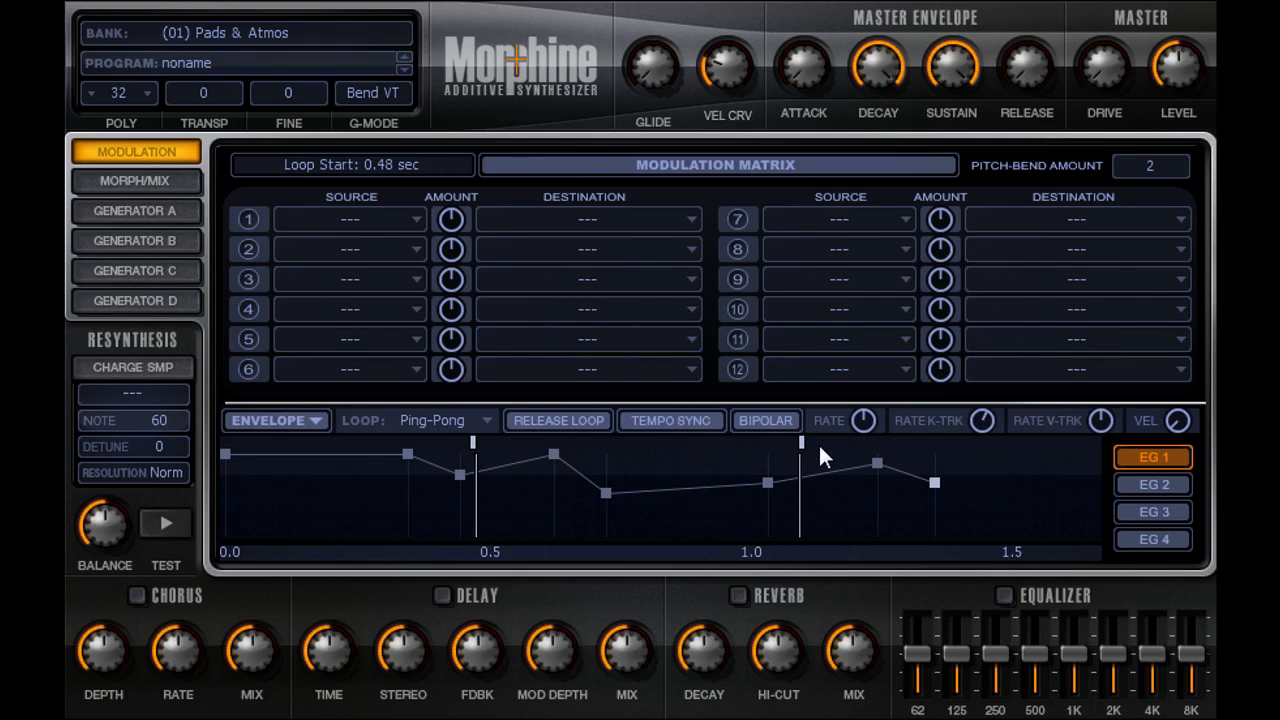
left_click_drag(802, 443, 954, 443)
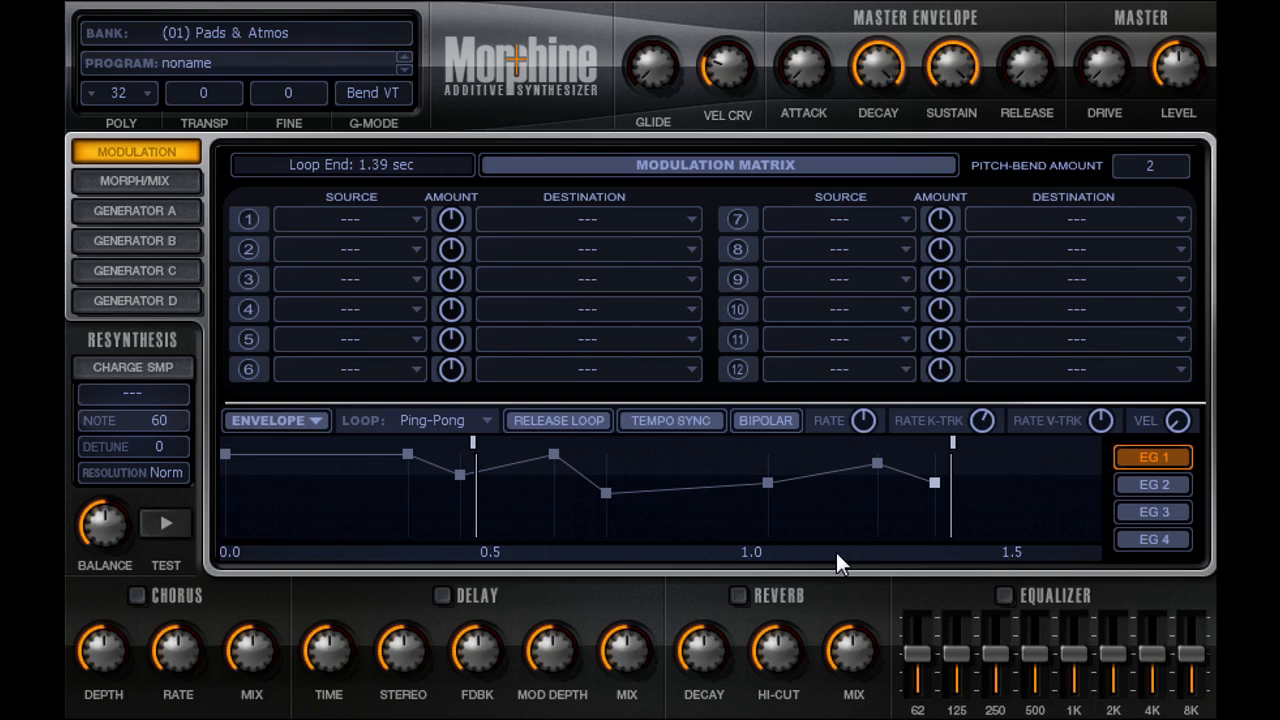
Step: Make EG 1 bipolar and add three breakpoints below the centre line, the last at about 0.80 s and -81 %
left_click(773, 421)
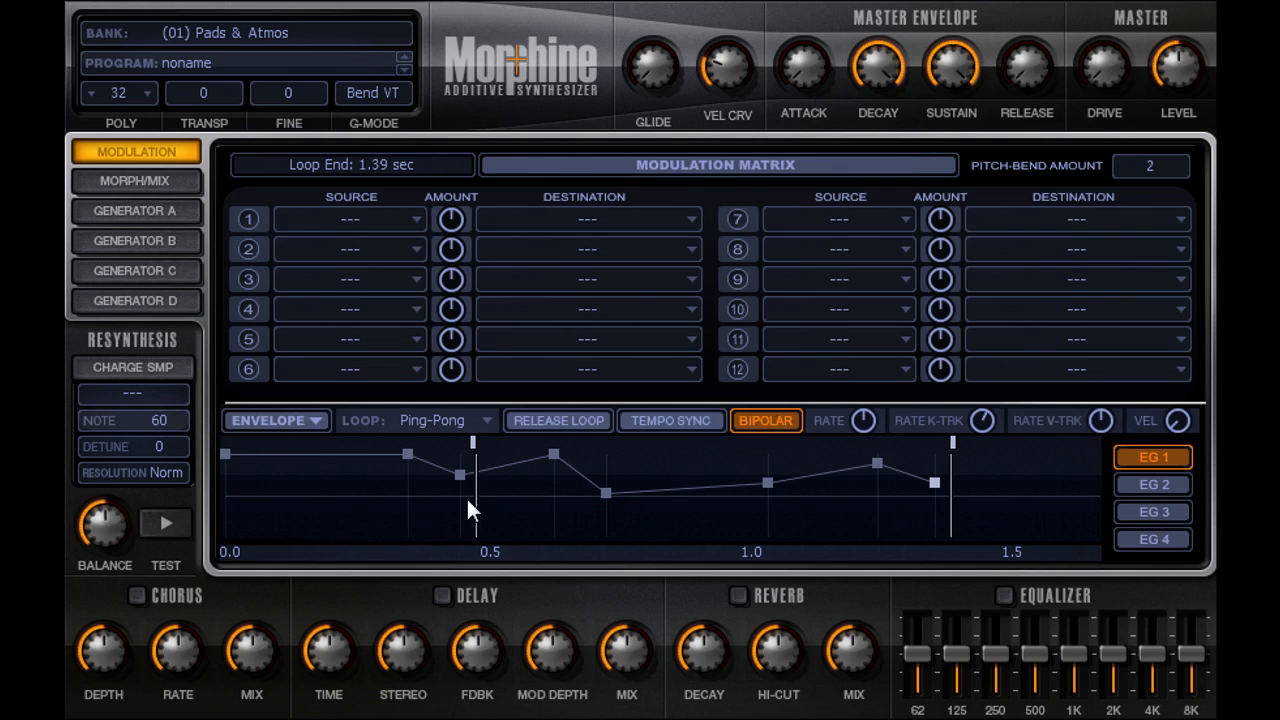
left_click(423, 514)
left_click(542, 521)
left_click(642, 529)
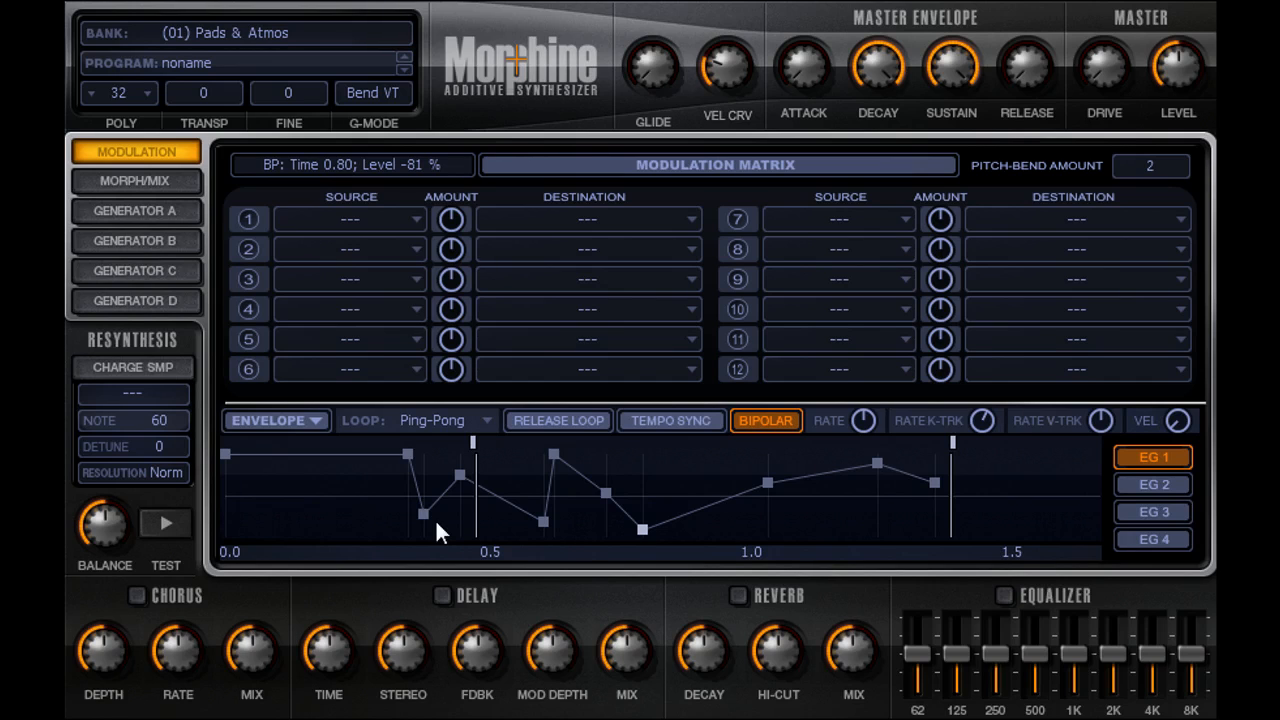
Step: Reshape EG 1's beginning: start level about -3 %, first peak at about 0.18 s and 100 %, following dip at about -62 %
left_click_drag(423, 517, 433, 521)
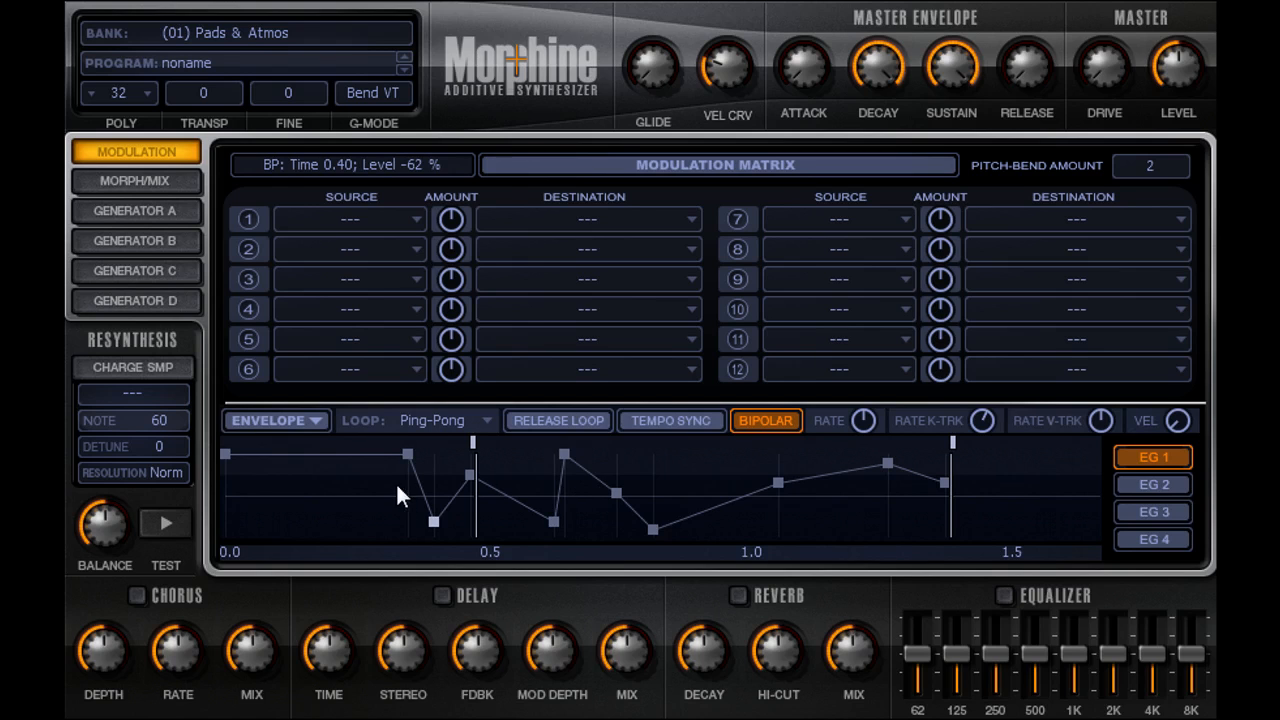
left_click_drag(406, 453, 385, 432)
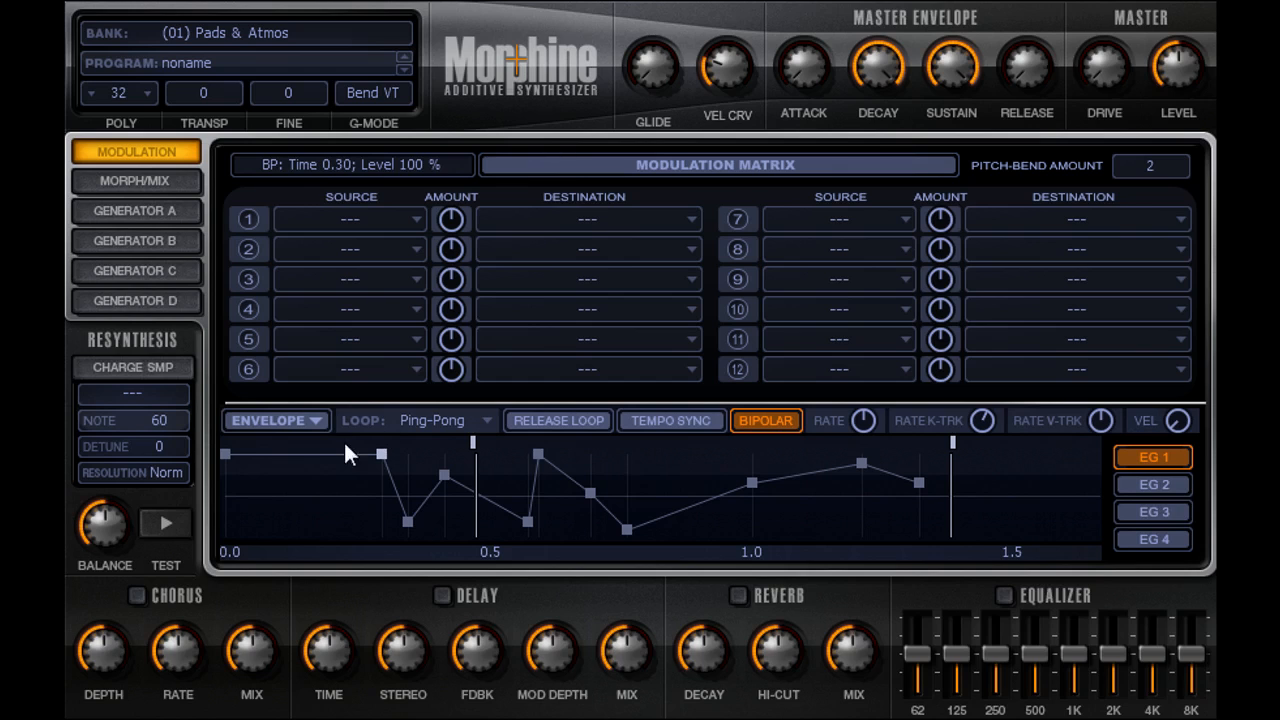
left_click_drag(222, 456, 232, 498)
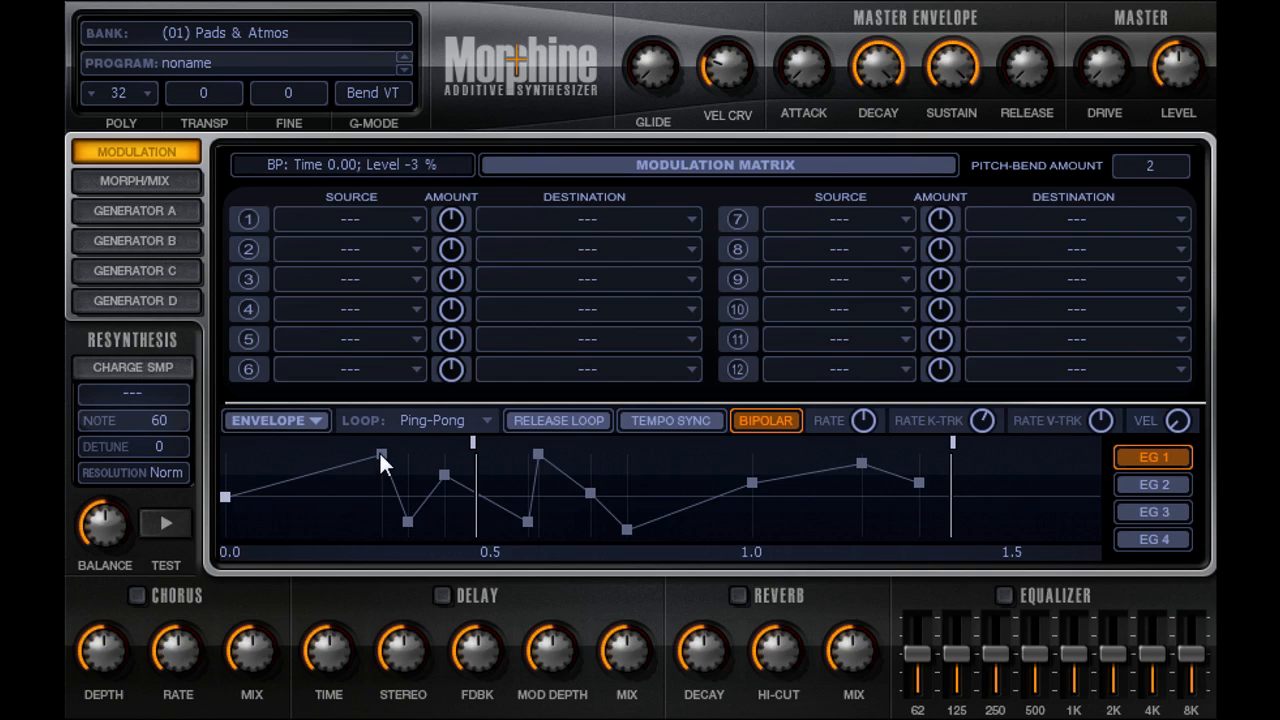
left_click_drag(379, 451, 322, 453)
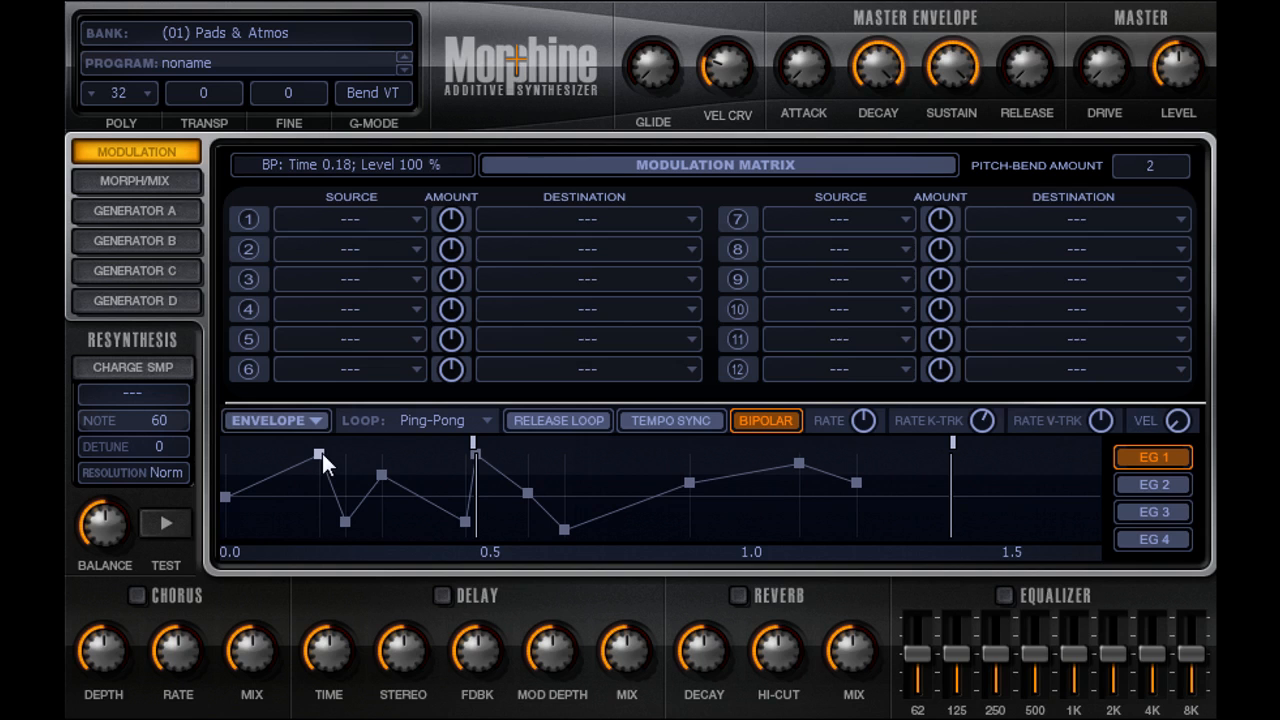
Step: Look through envelopes EG 2, EG 3 and EG 4, and return to EG 1
left_click(1123, 485)
left_click(1133, 511)
left_click(1117, 538)
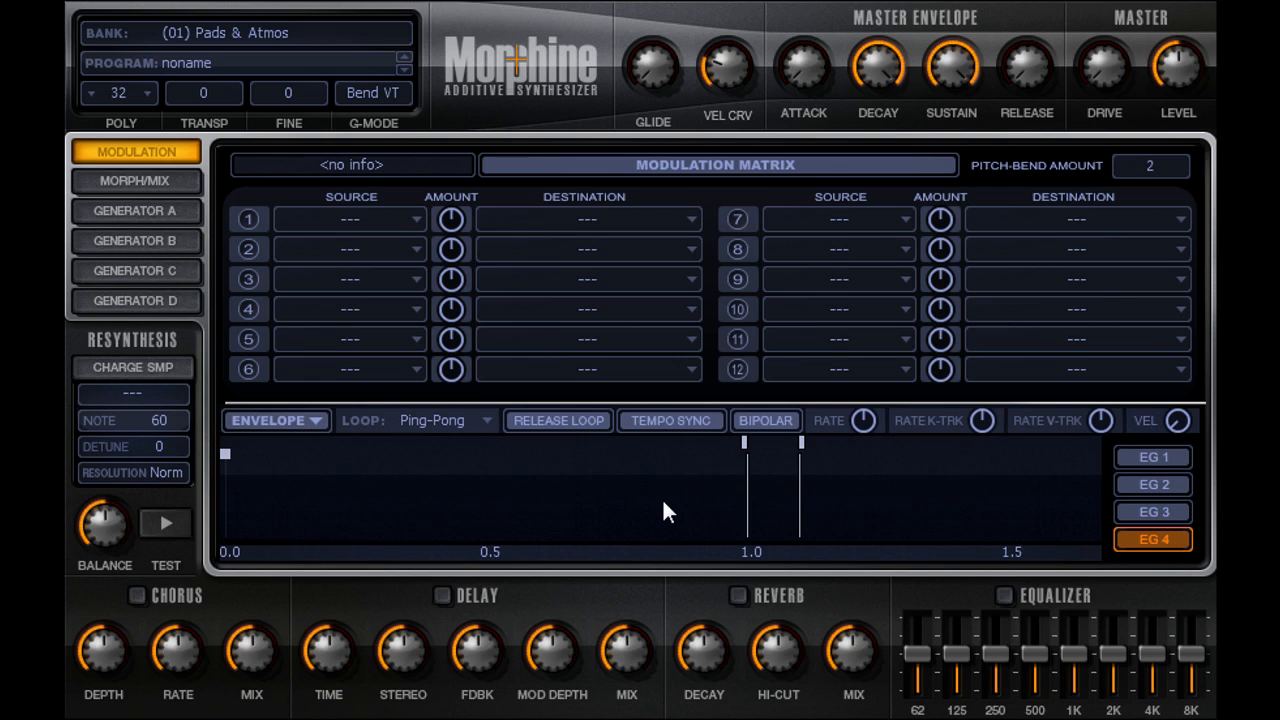
left_click(1159, 462)
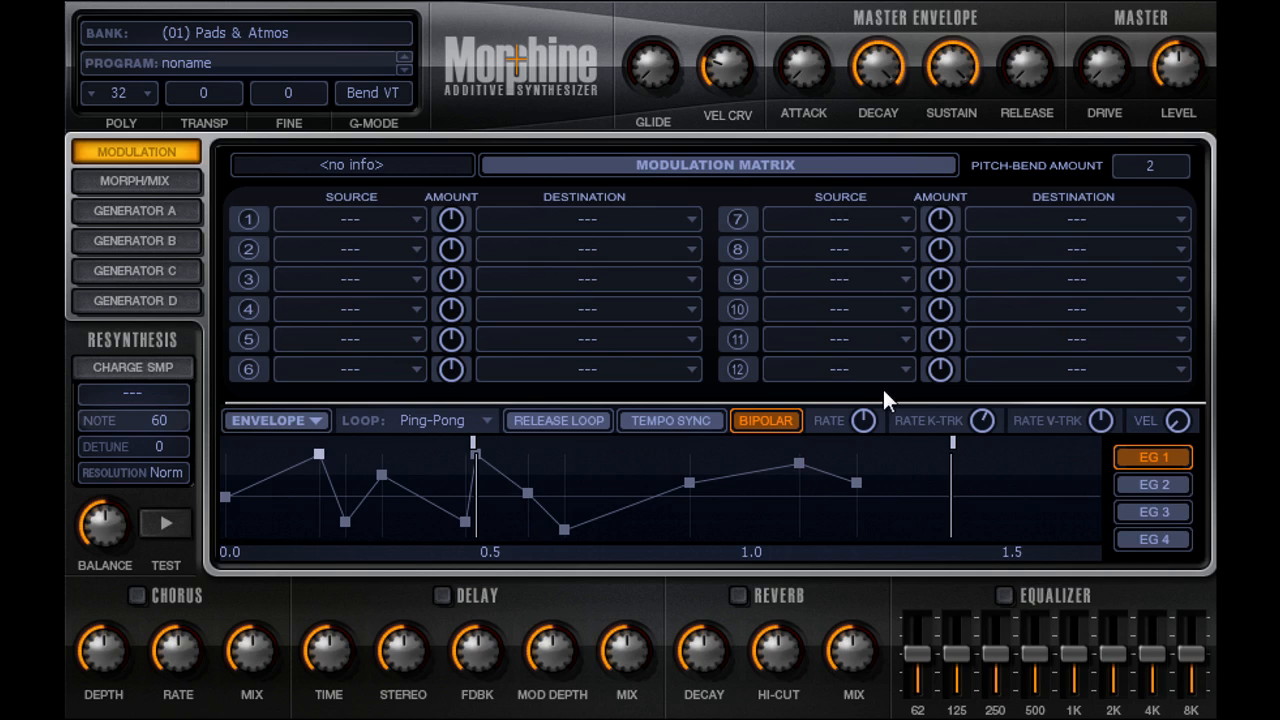
Step: Route Envelope 1 to Attack in modulation matrix slot 1
left_click(415, 220)
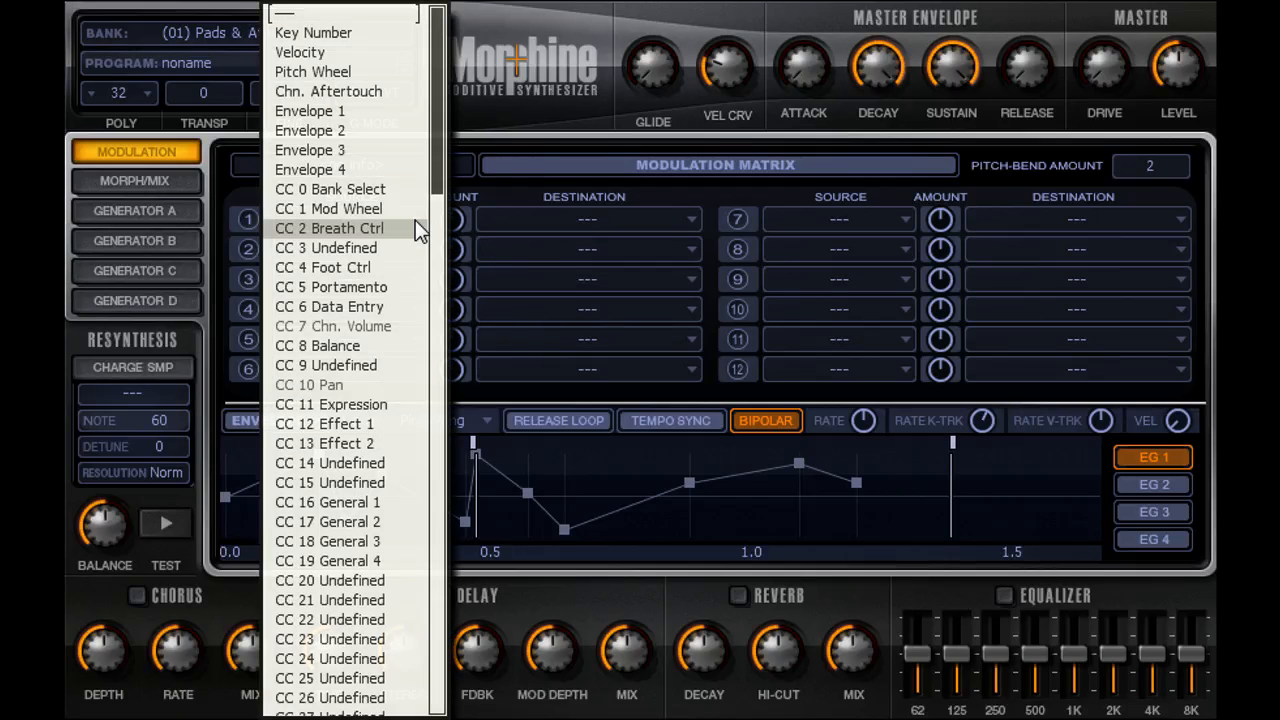
mouse_move(440, 122)
left_mouse_down()
mouse_move(445, 678)
mouse_move(429, 123)
left_mouse_up()
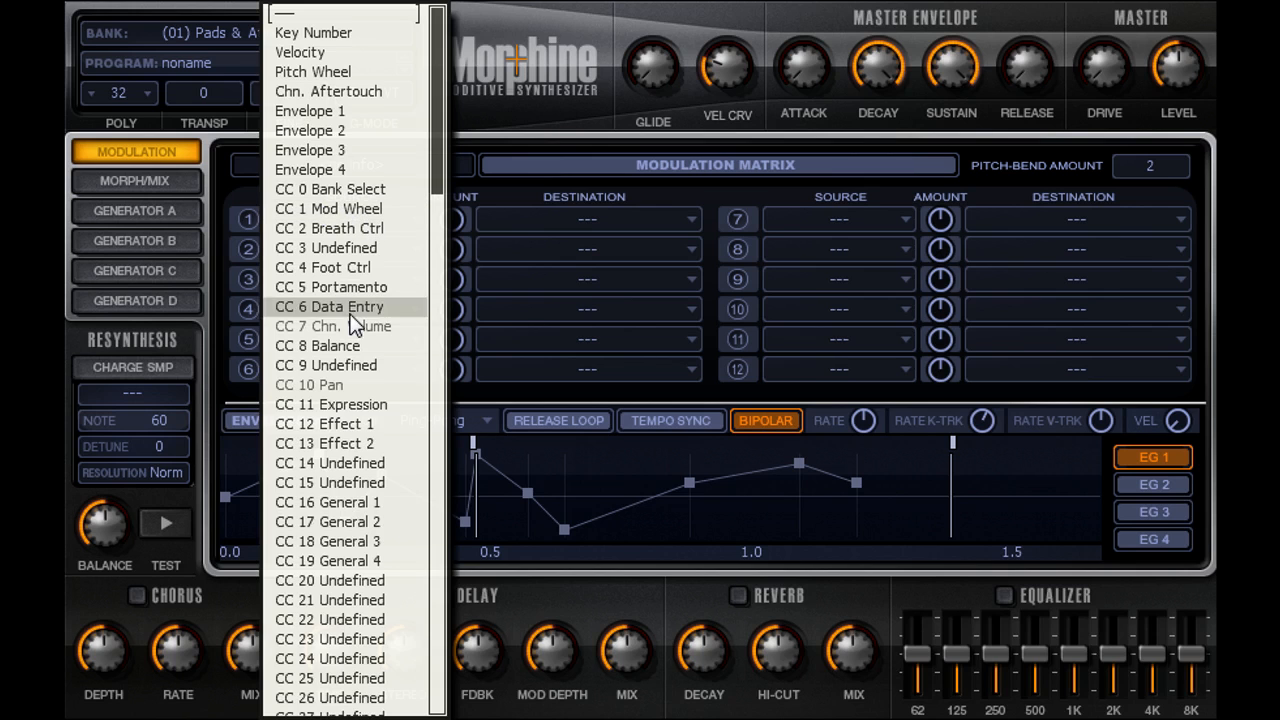
left_click(372, 111)
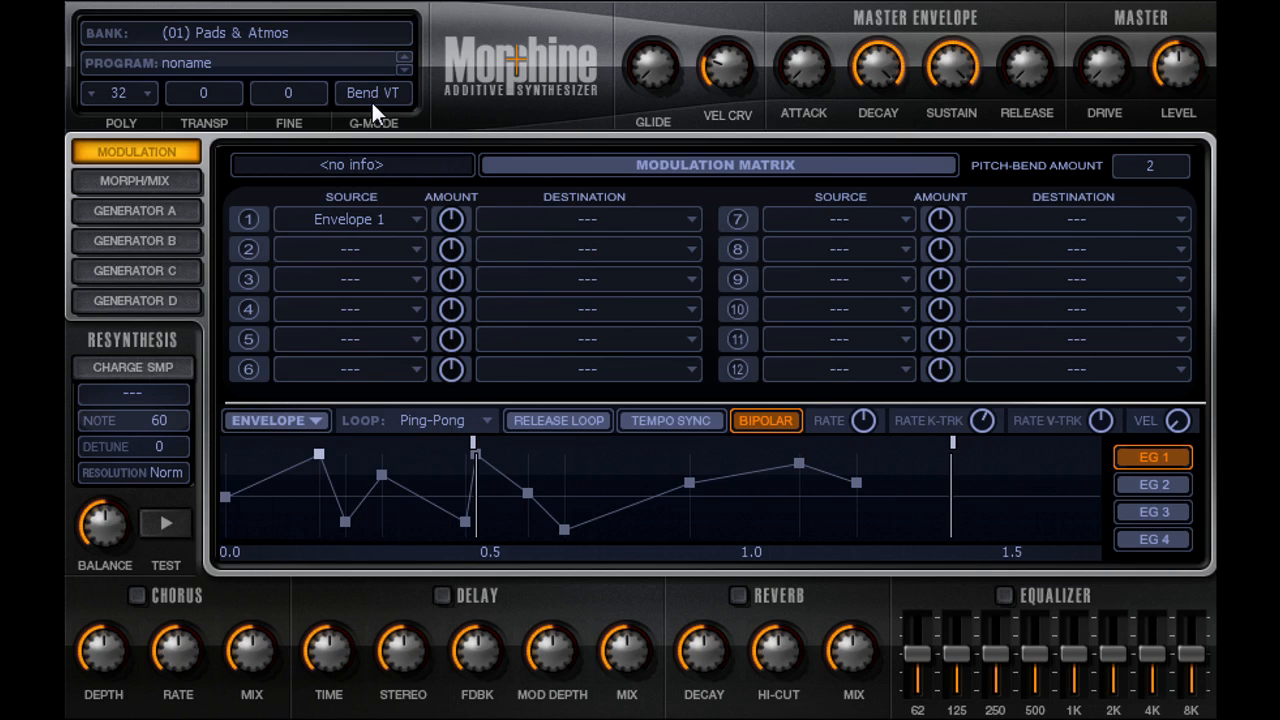
left_click(603, 216)
left_click_drag(671, 198, 684, 238)
left_click(560, 92)
Step: Try different modulation amounts for slot 1, including 61 %, and leave the amount at its negative extreme
left_click_drag(448, 213, 448, 222)
left_click_drag(450, 228, 450, 228)
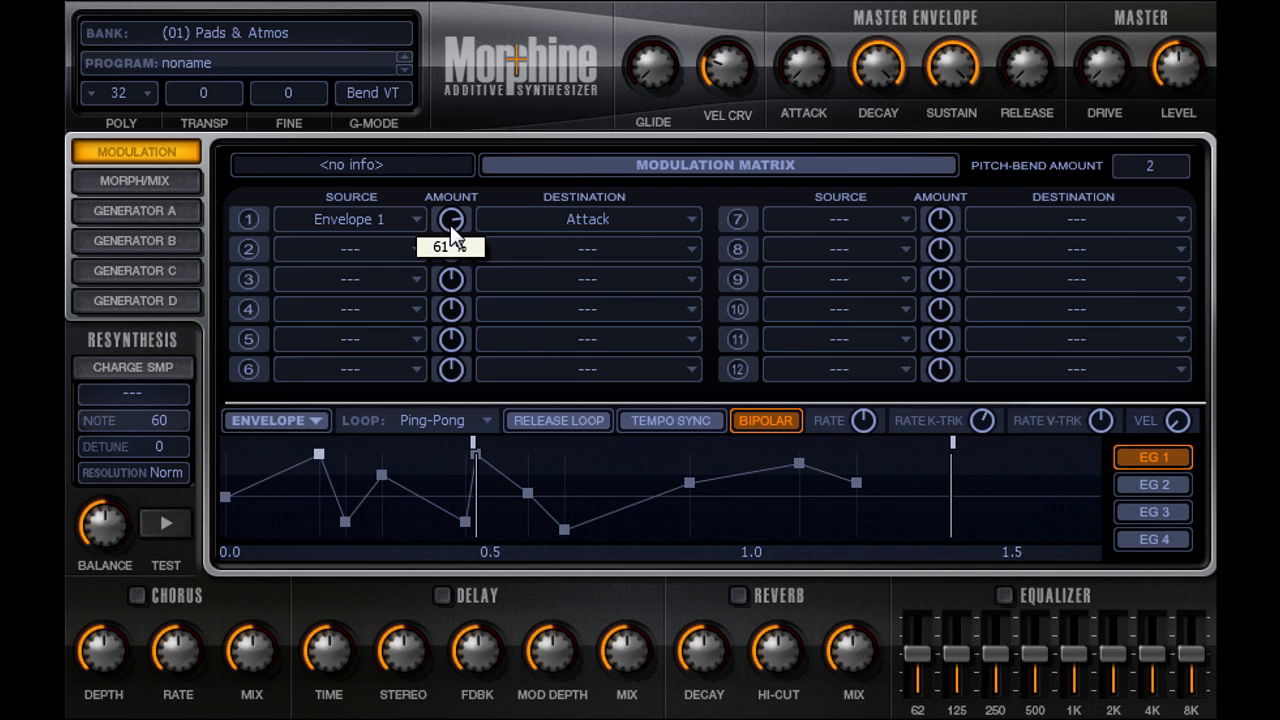
left_click_drag(450, 228, 450, 228)
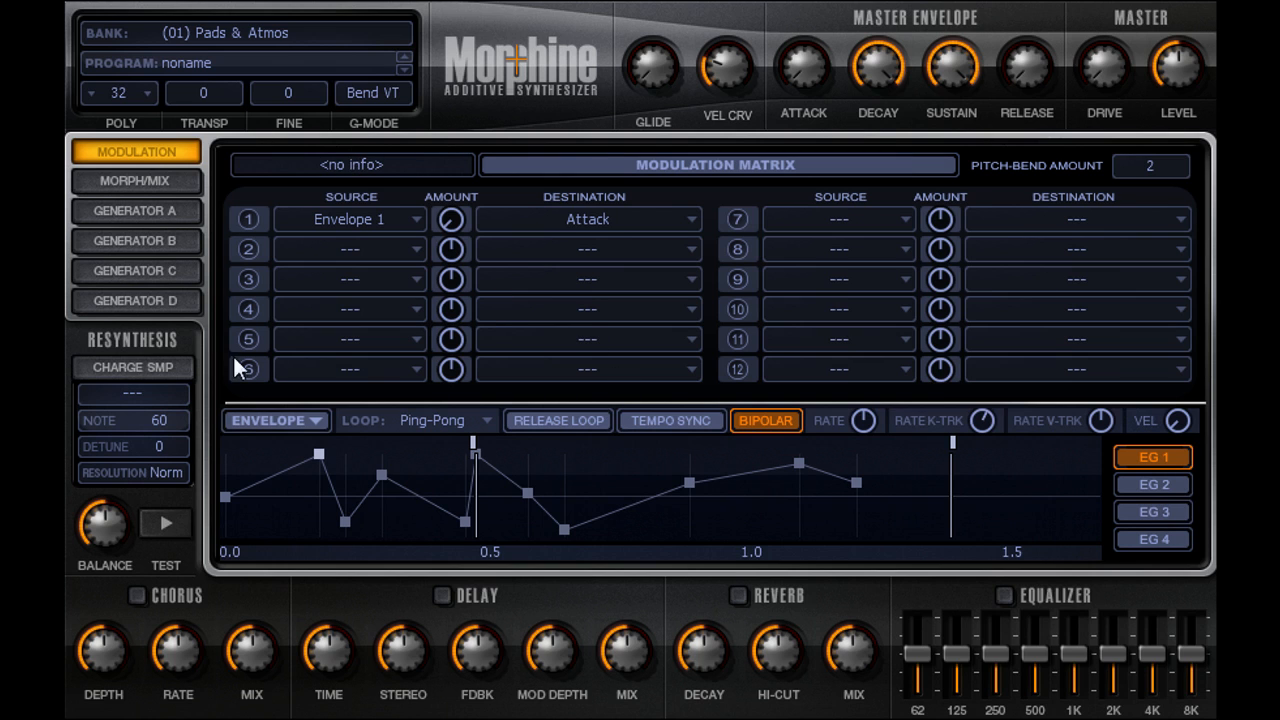
Step: Route CC 1 Mod Wheel to Gen A: Pan in slot 2 with a positive amount
left_click(370, 247)
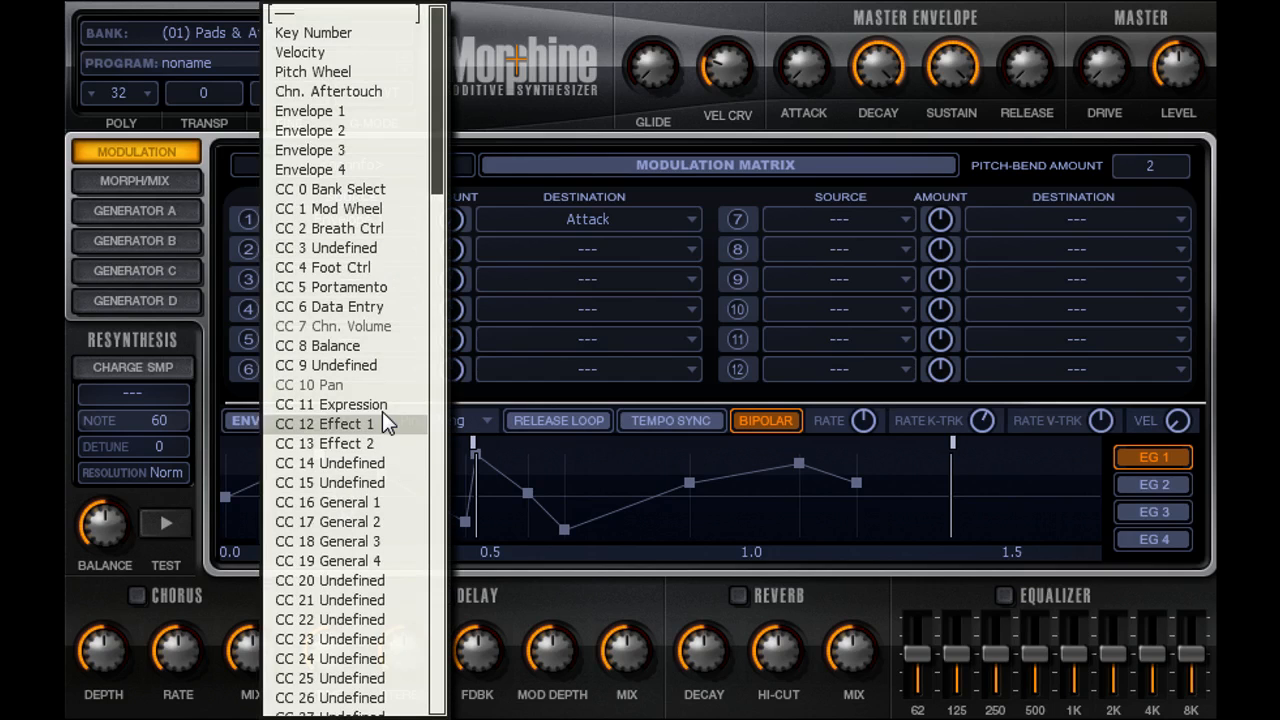
left_click(378, 201)
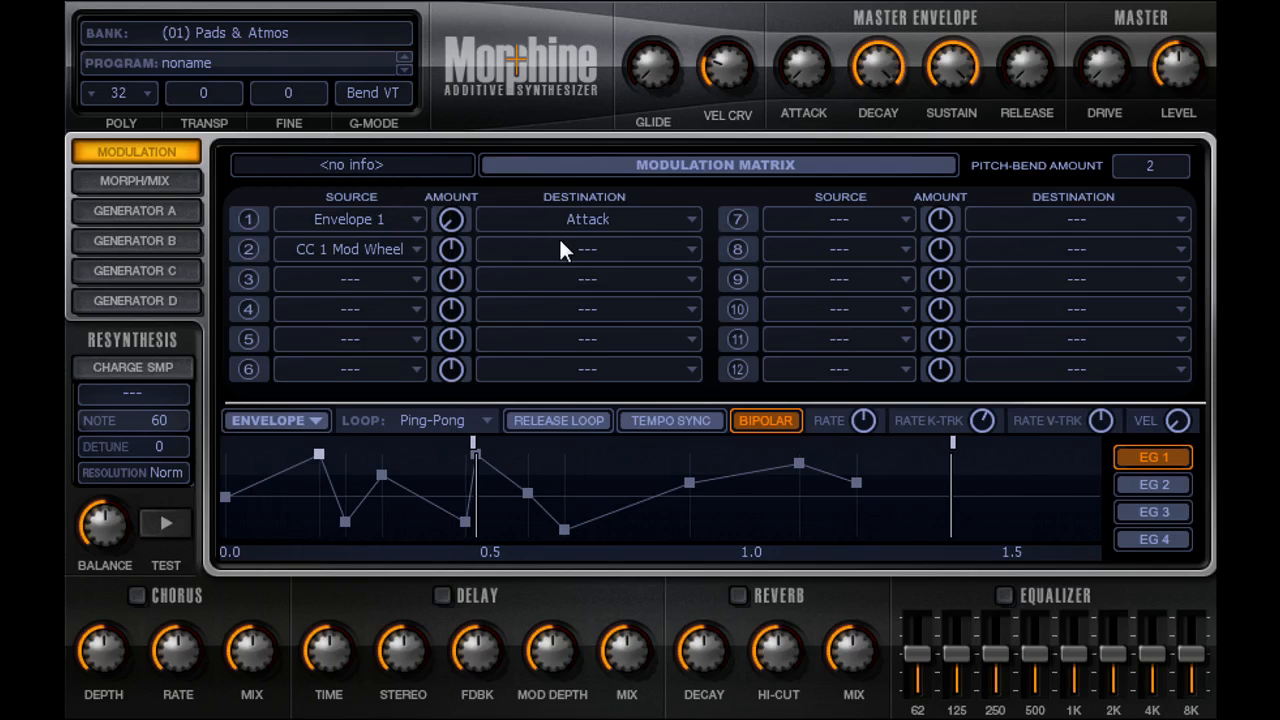
left_click(569, 245)
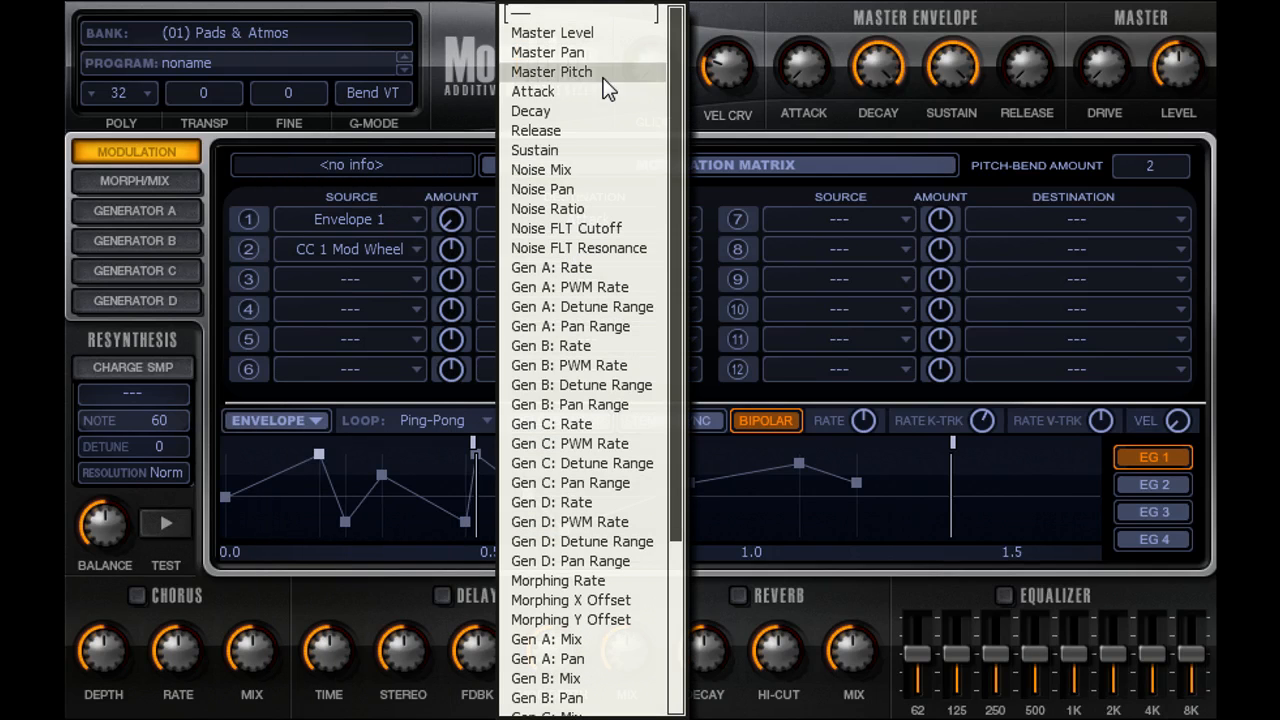
scroll(608, 367, "down", 1)
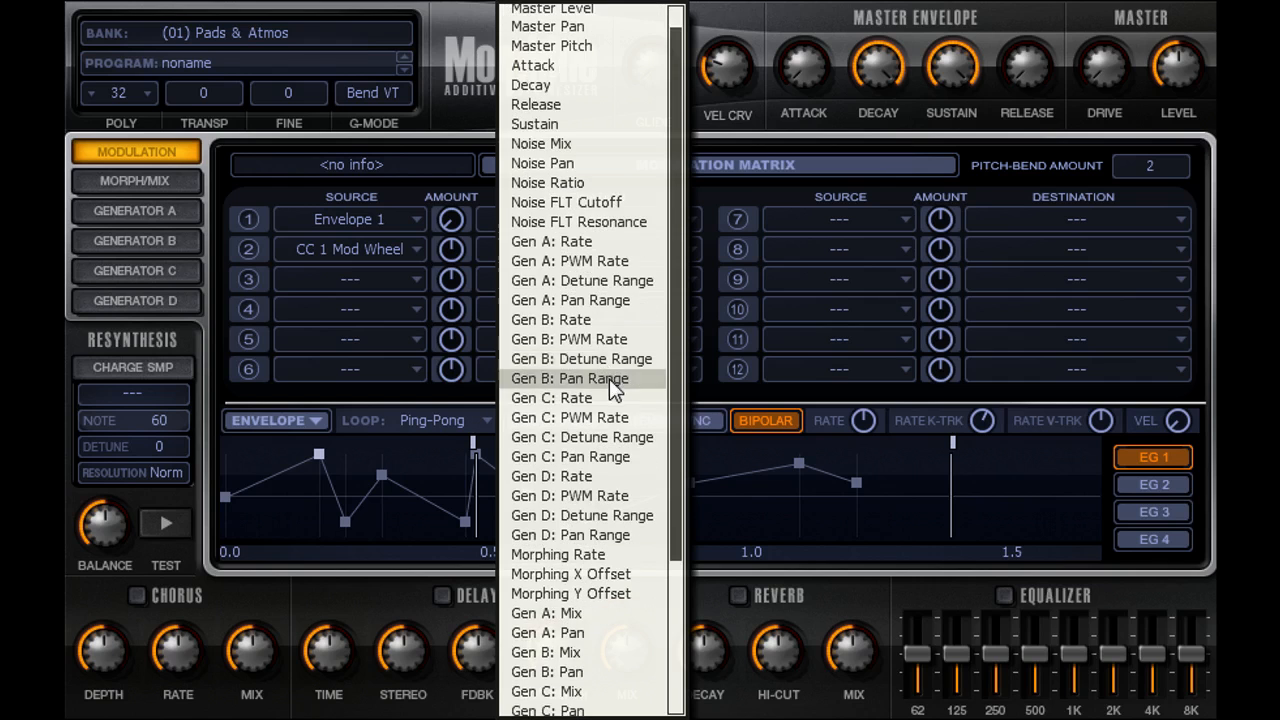
scroll(608, 366, "down", 4)
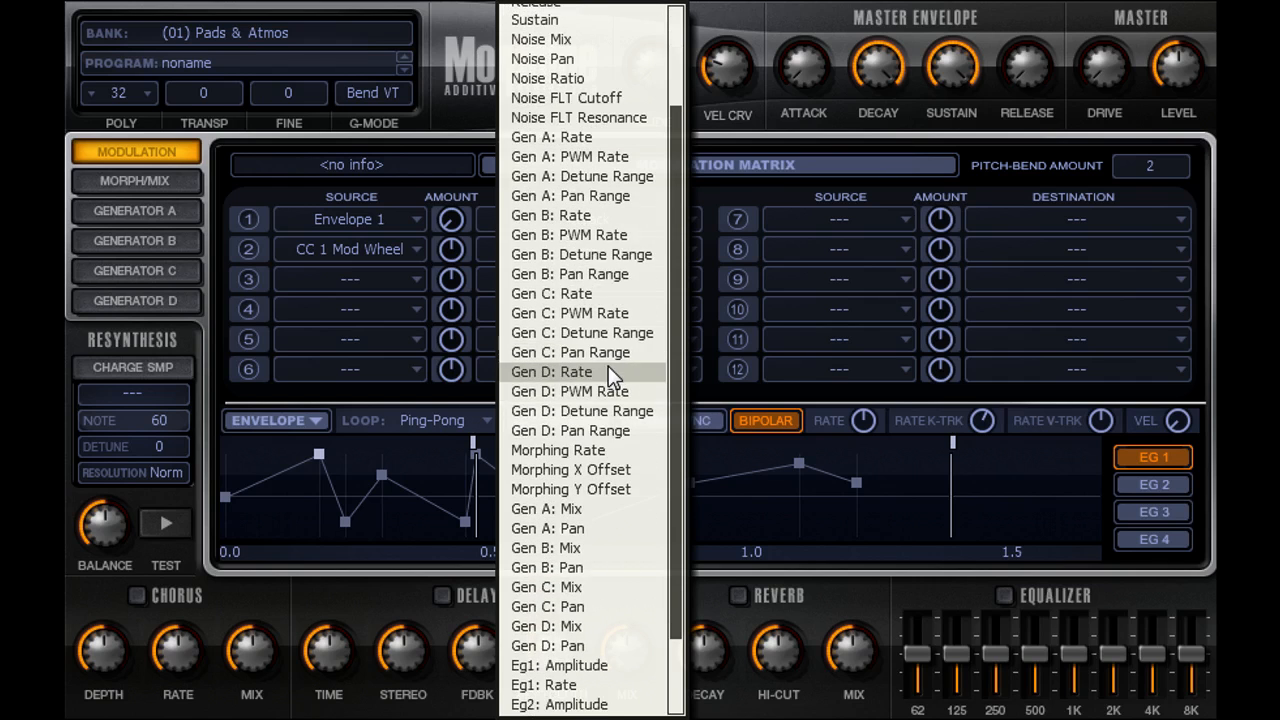
left_click(605, 529)
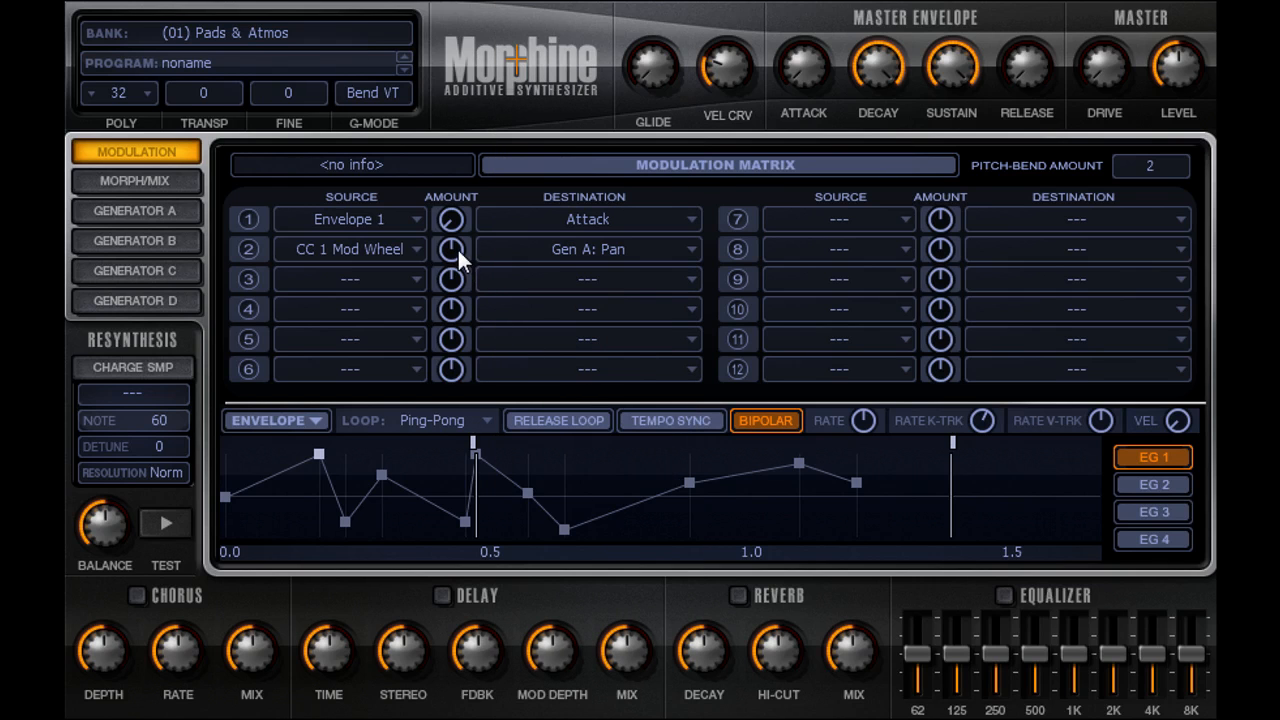
left_click_drag(451, 250, 451, 236)
Step: Route CC 1 Mod Wheel to Gen B: Pan in slot 3 with a negative amount
left_click(385, 268)
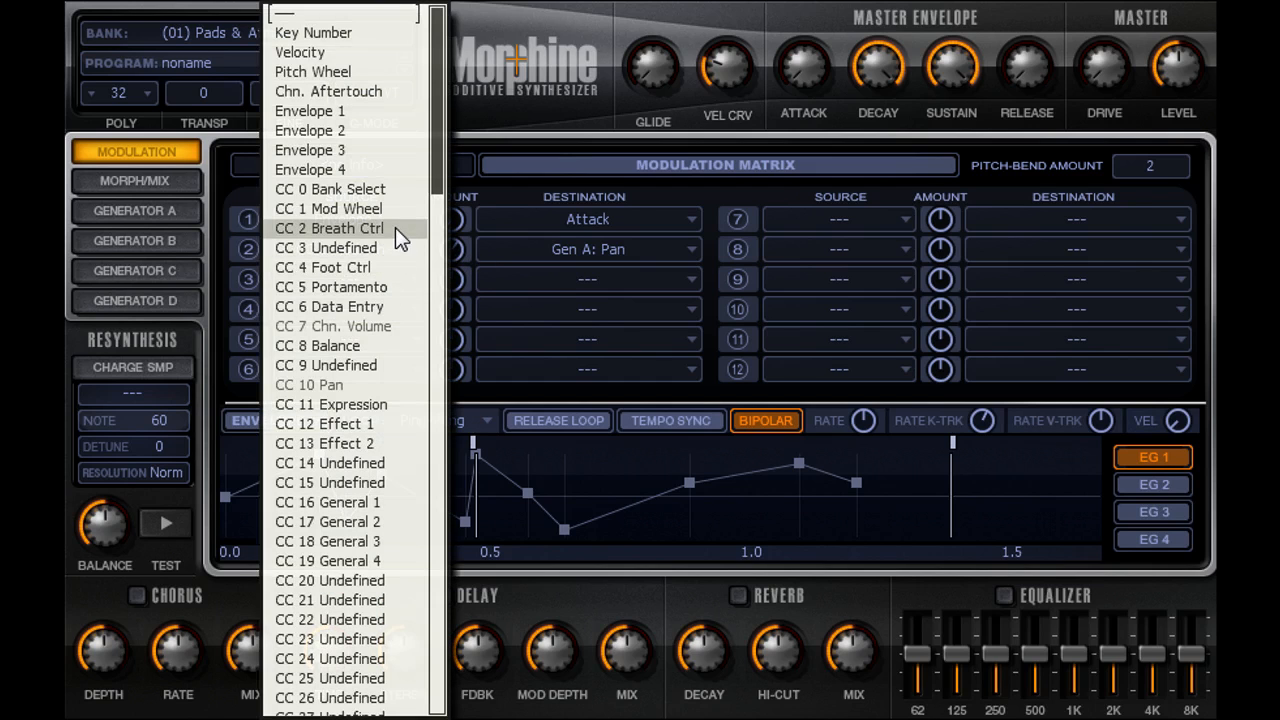
left_click(406, 210)
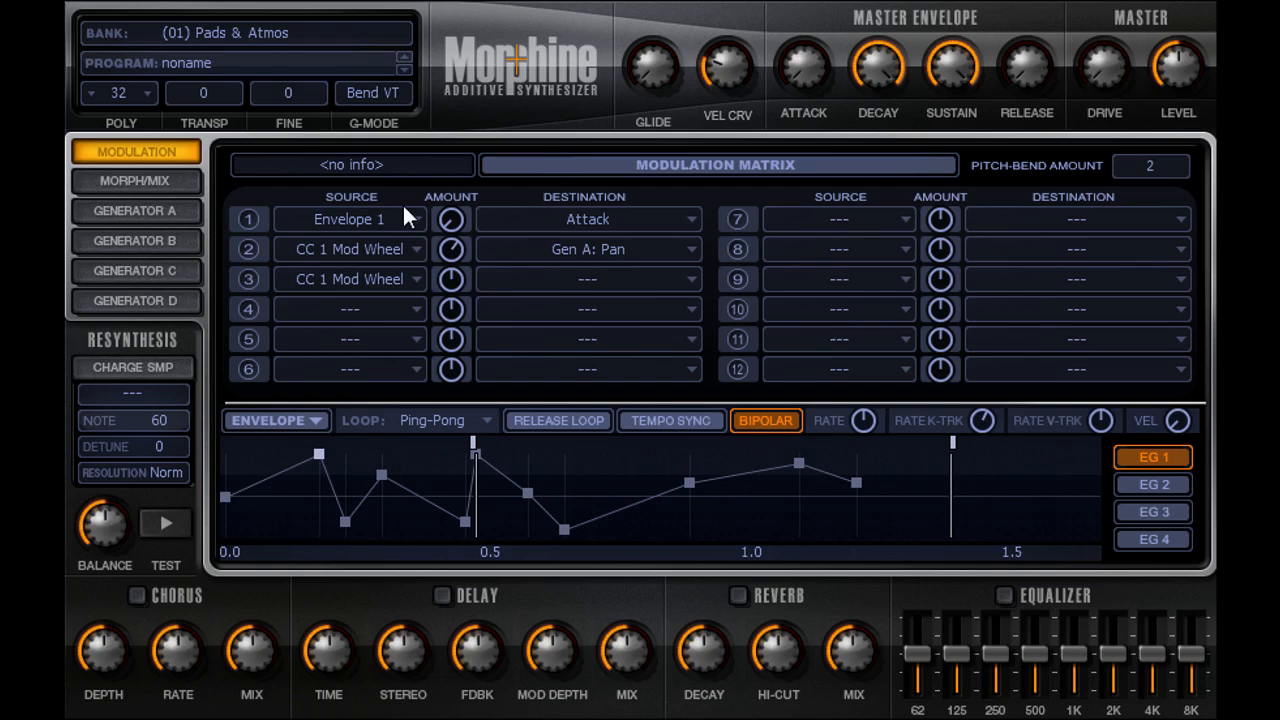
left_click_drag(449, 277, 449, 287)
left_click(579, 270)
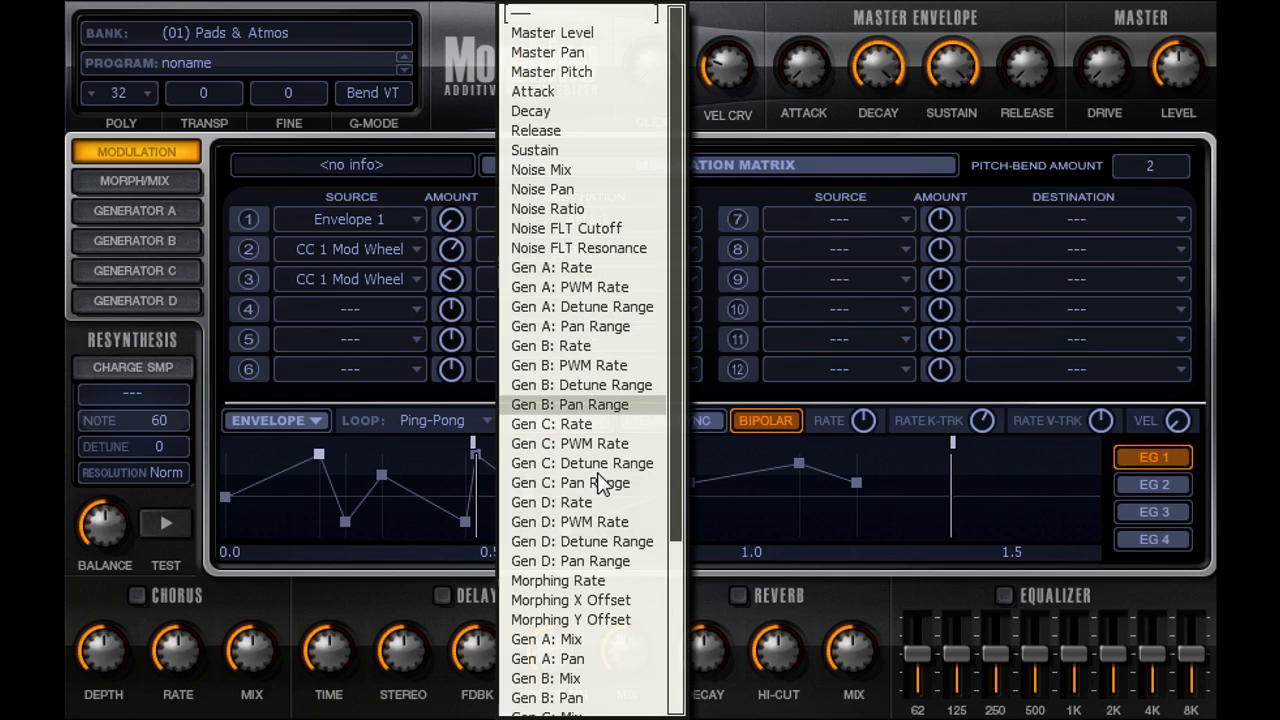
left_click(600, 697)
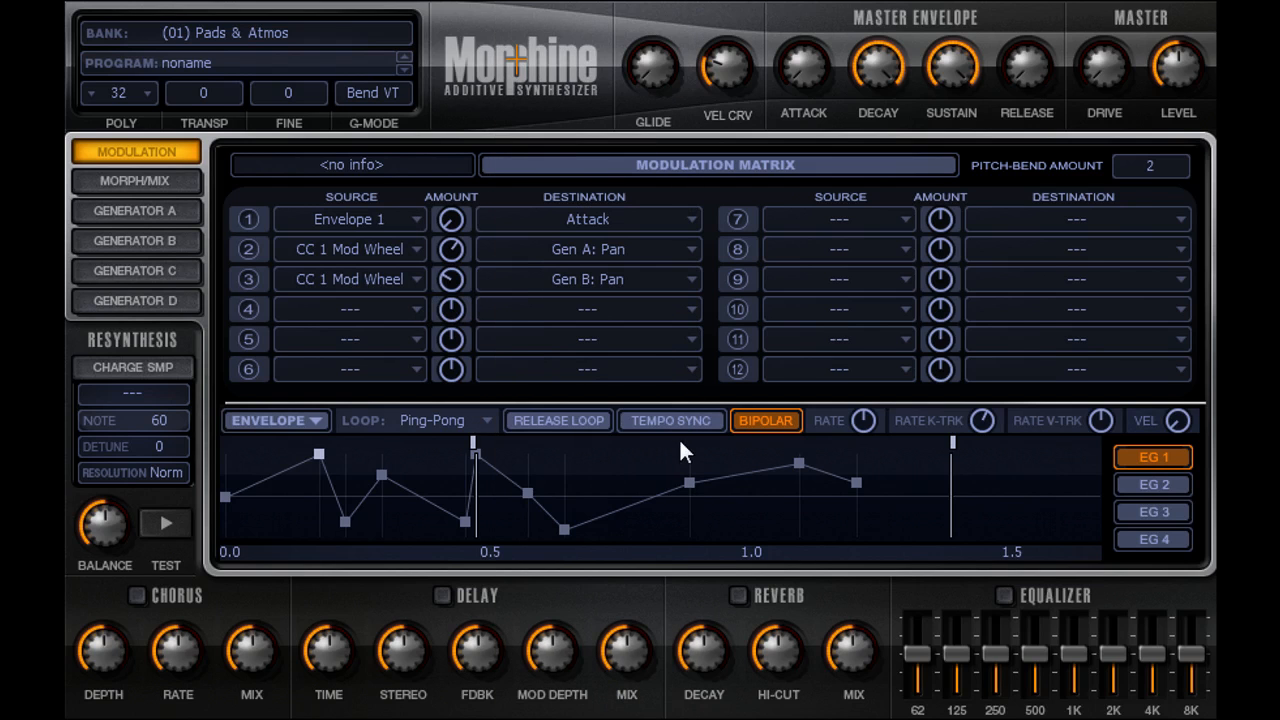